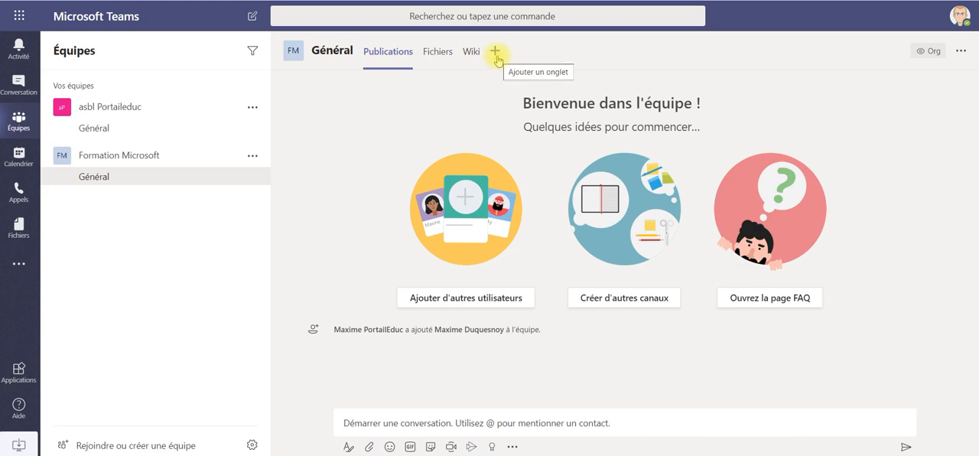
- Find the Wooclap app with the search "woo", add it as a tab in the Général channel and sign in with Microsoft
click(495, 51)
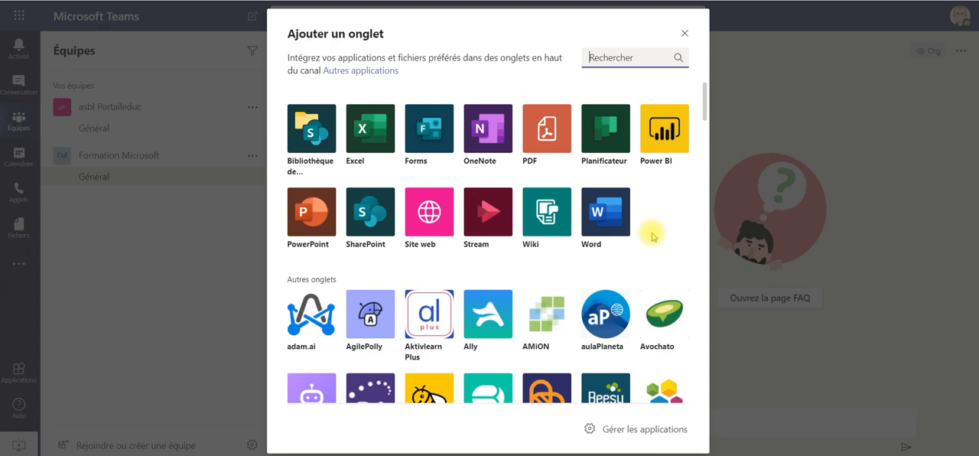
scroll(656, 225, down, 3)
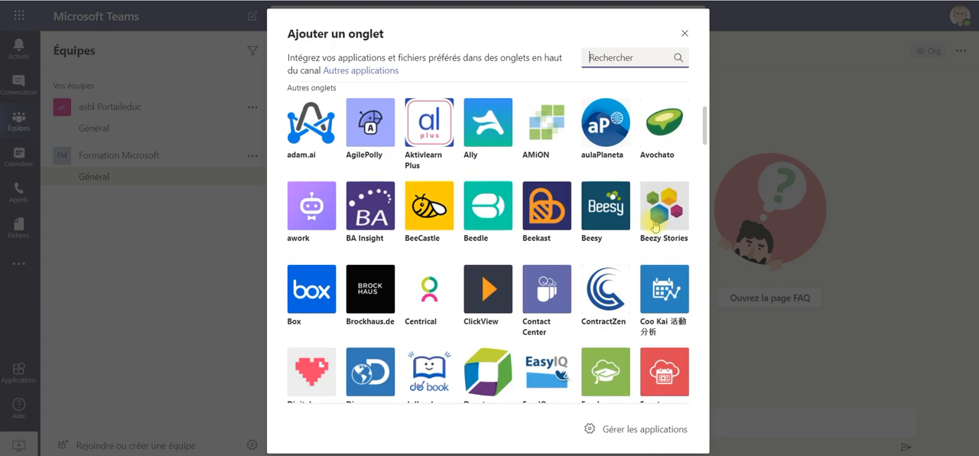
scroll(655, 226, down, 4)
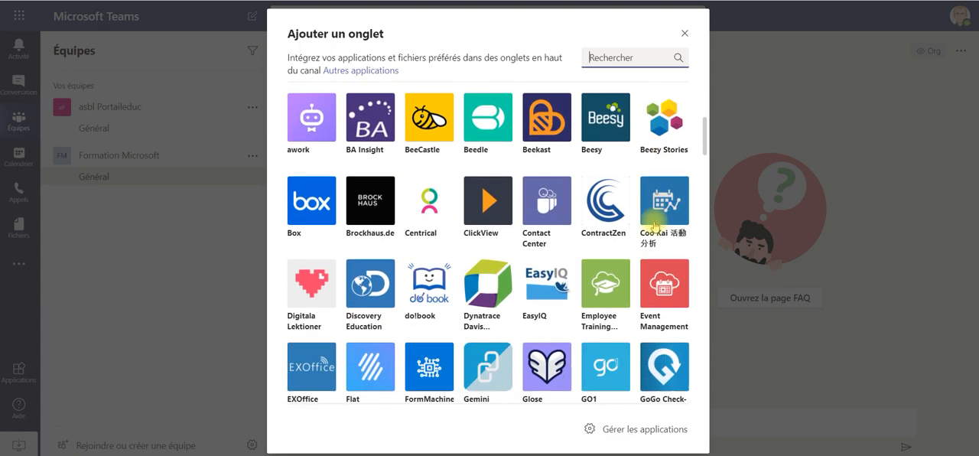
scroll(656, 225, down, 3)
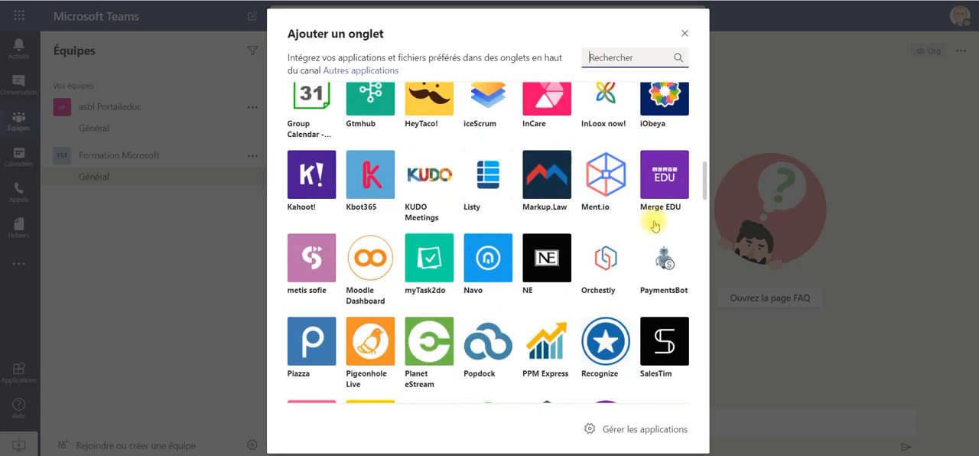
scroll(655, 226, up, 10)
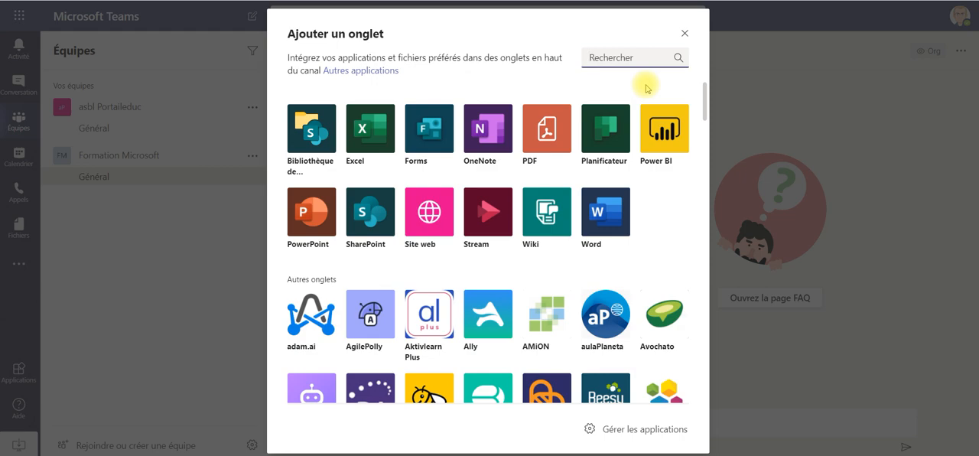
text(woo)
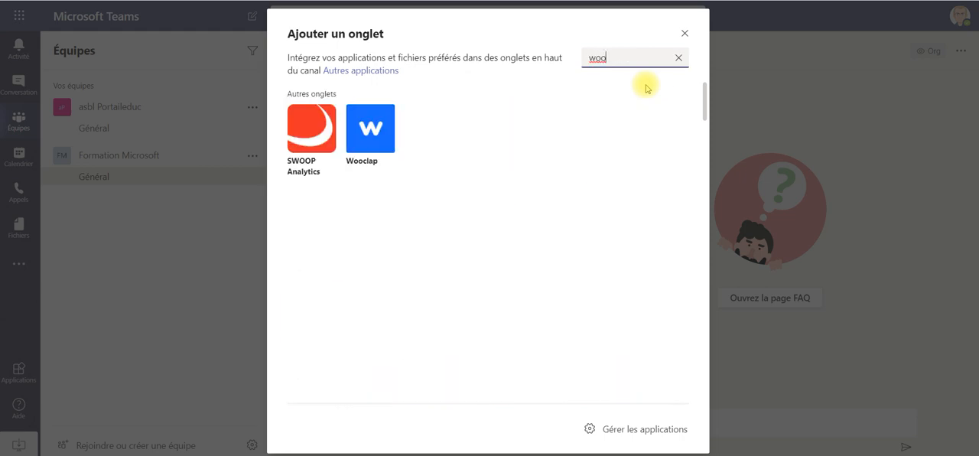
click(375, 138)
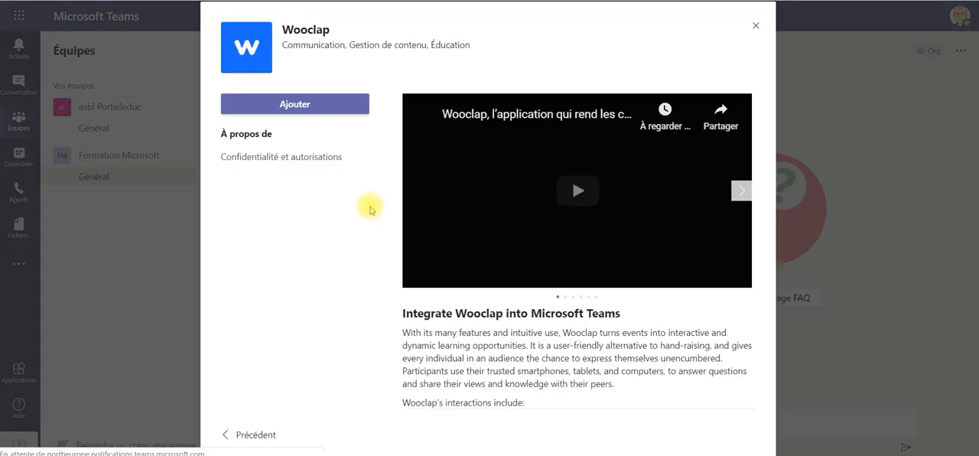
click(314, 107)
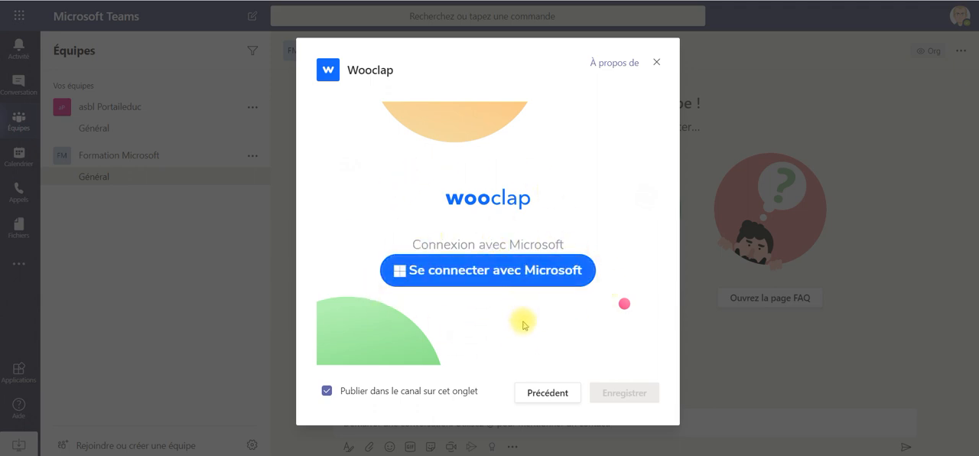
click(518, 280)
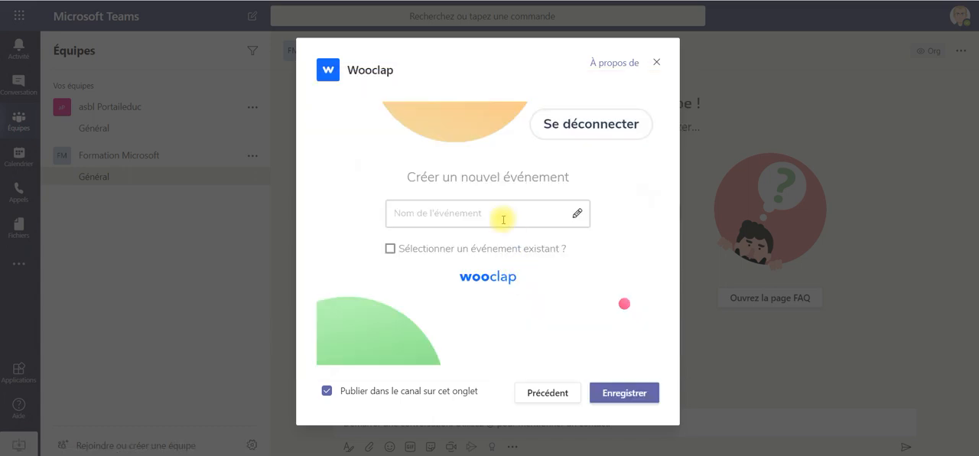
- Name the new Wooclap event "Exercices Wooclap & Teams" and save the tab
click(493, 211)
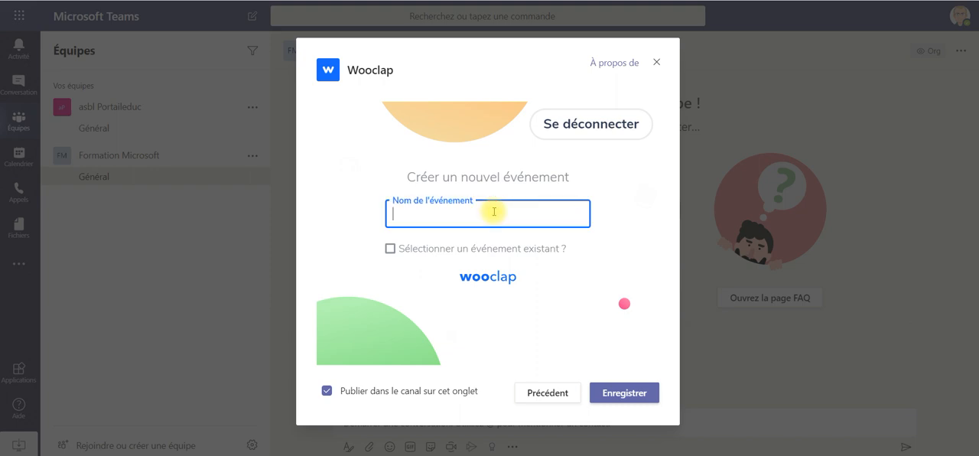
text(Exercices)
text( Wool)
text(cl)
text(clap & Yo)
key(BackSpace)
key(BackSpace)
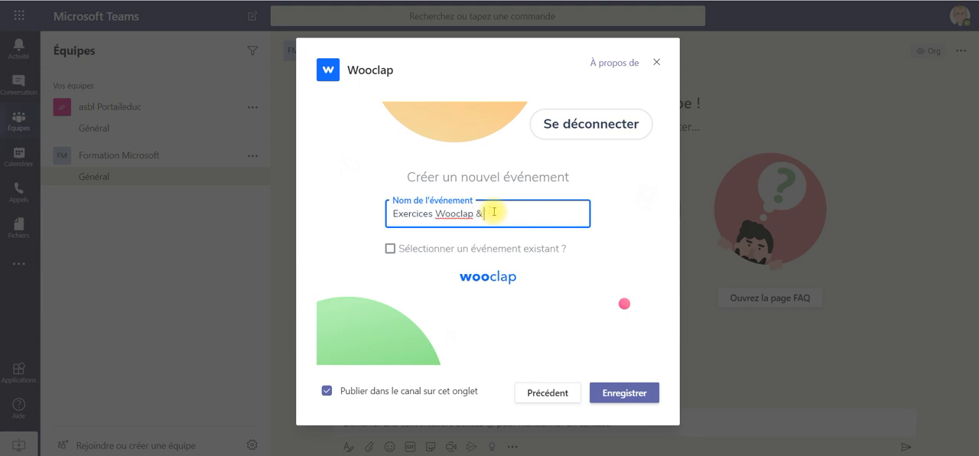
text(Teams)
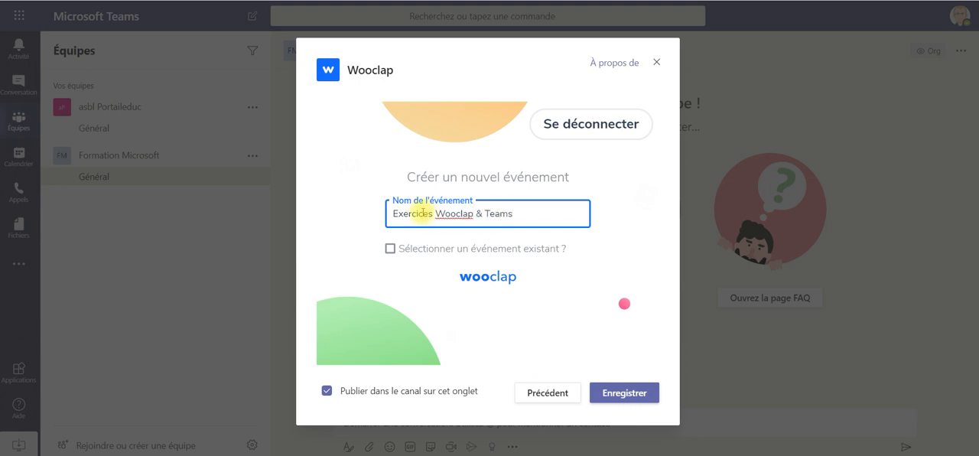
click(627, 394)
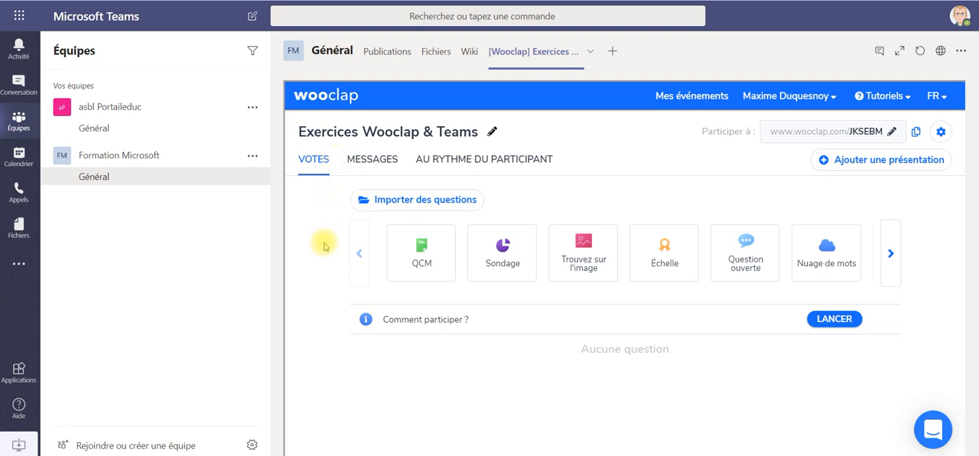
- Create and save a word cloud question reading "Quand on vous dit TEAMS, vous pensez à ..."
mouse_move(430, 263)
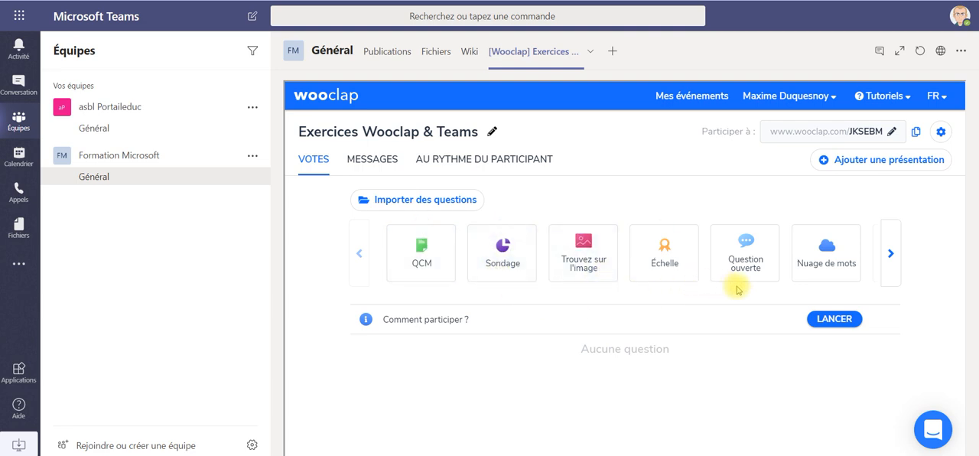
click(839, 268)
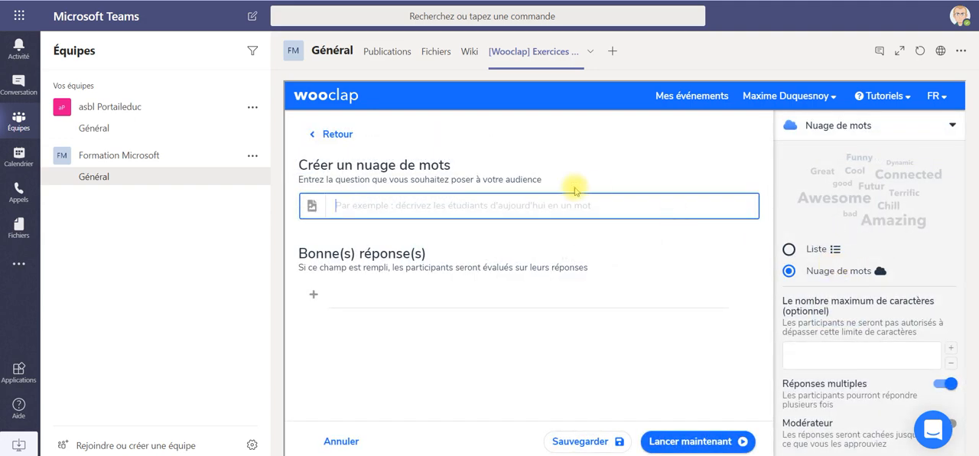
text(Quand on )
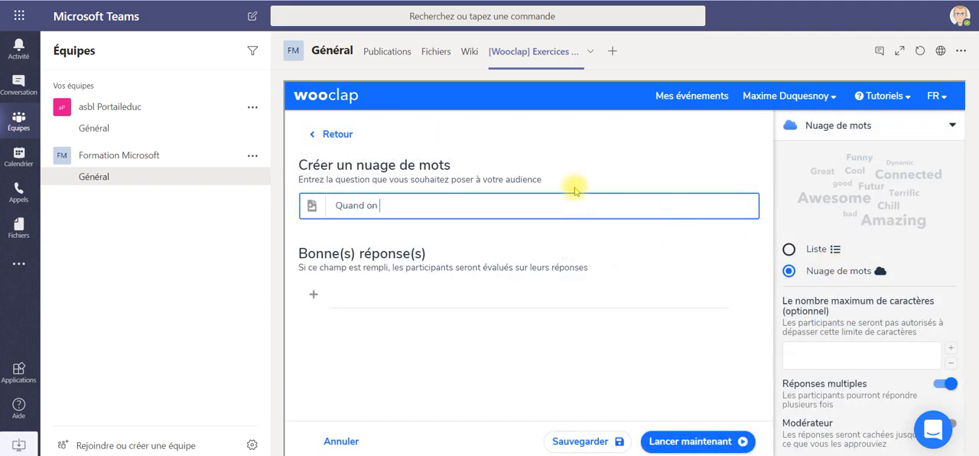
text(vous dit TEAMS, vous pensezz)
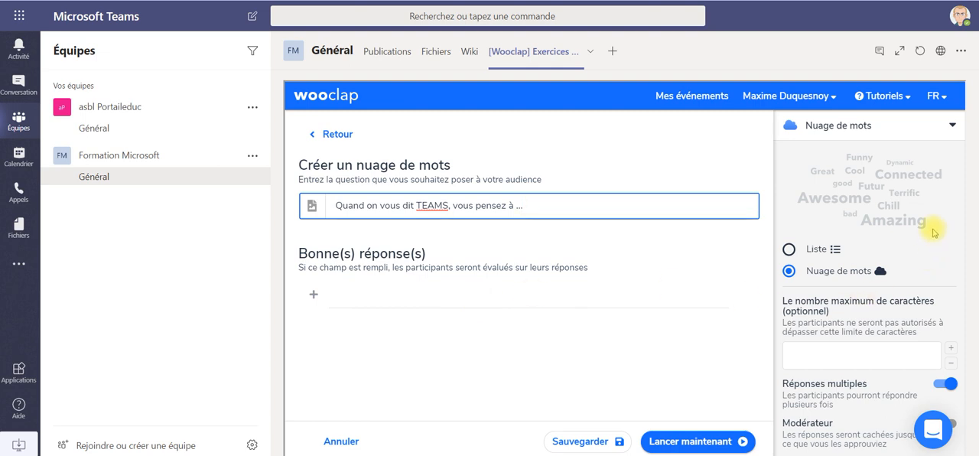
scroll(933, 231, down, 1)
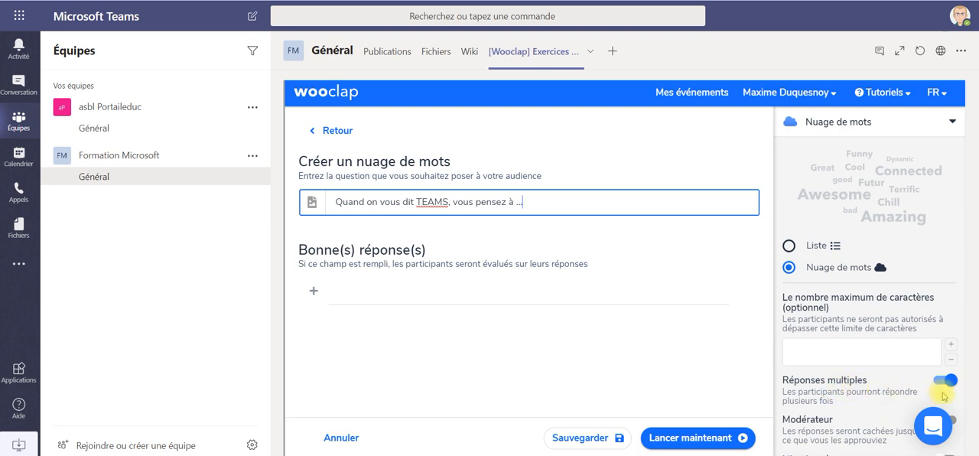
click(578, 438)
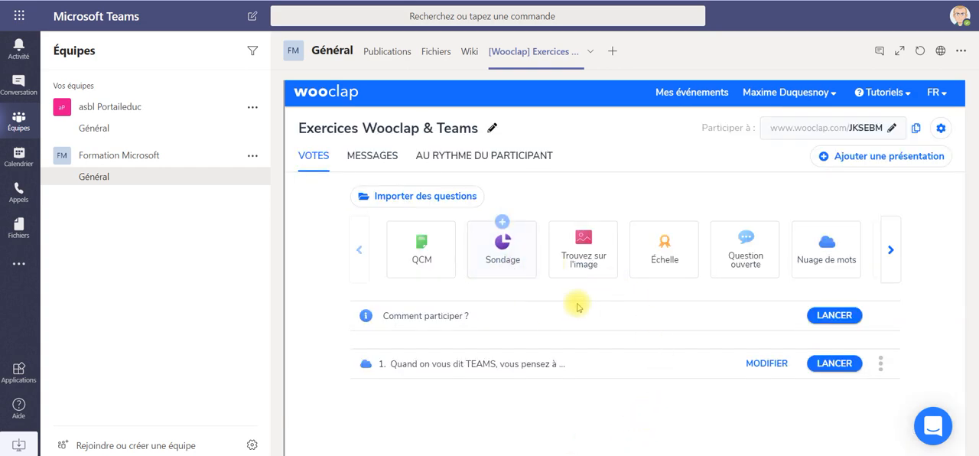
- Create a multiple-choice question (QCM) reading "Quelle est la bonne orthographe de cette application ?"
click(433, 267)
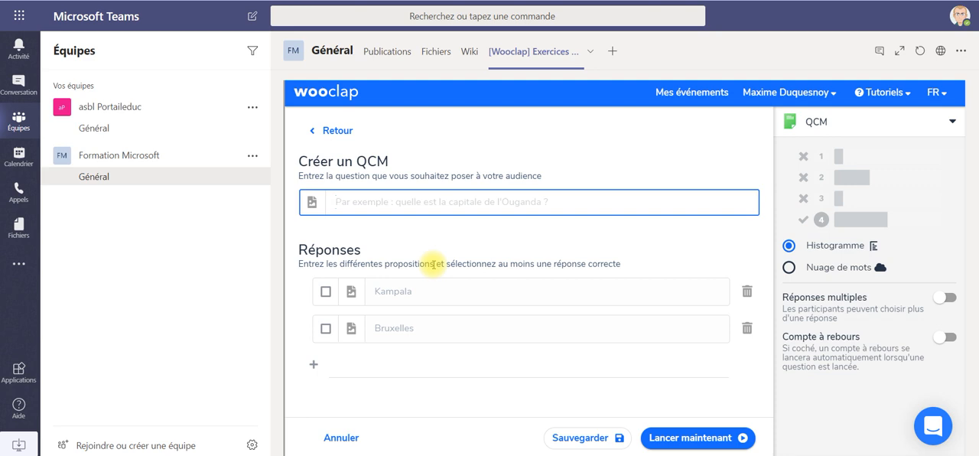
text(Quelle est )
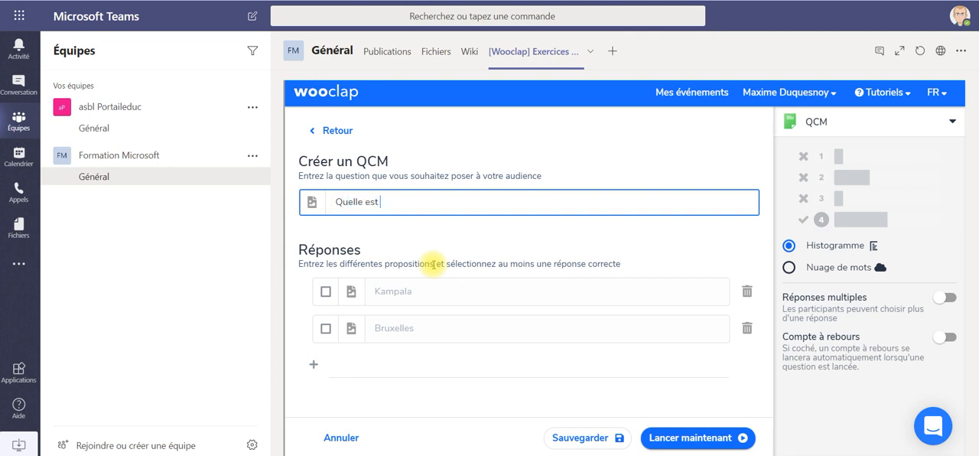
text(la bonne orthographe de )
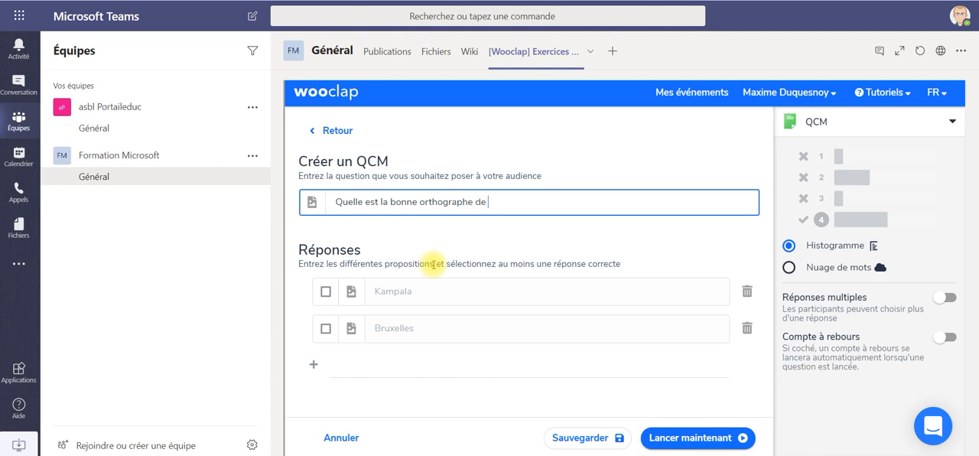
text(cette application ?)
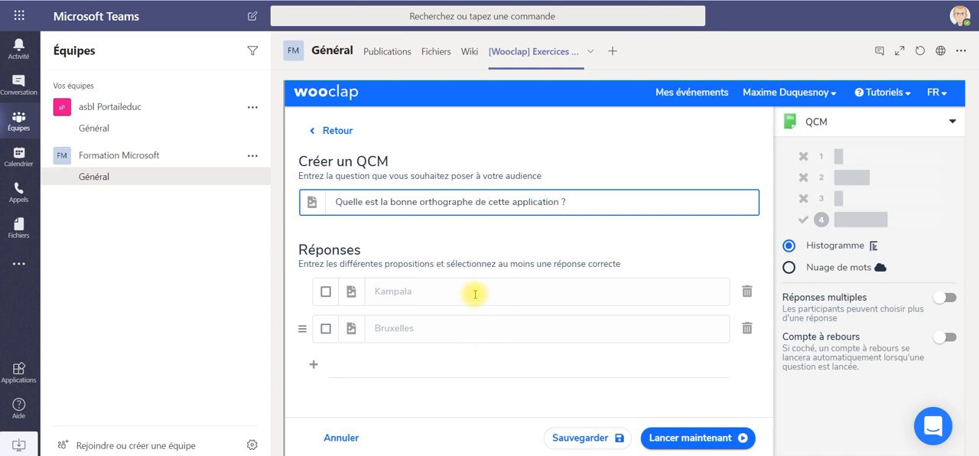
- Enter the answers "Wouclap", "Wooclap" and "Woeclappe", mark "Wooclap" as correct and save the question
click(474, 290)
text(Wouclap)
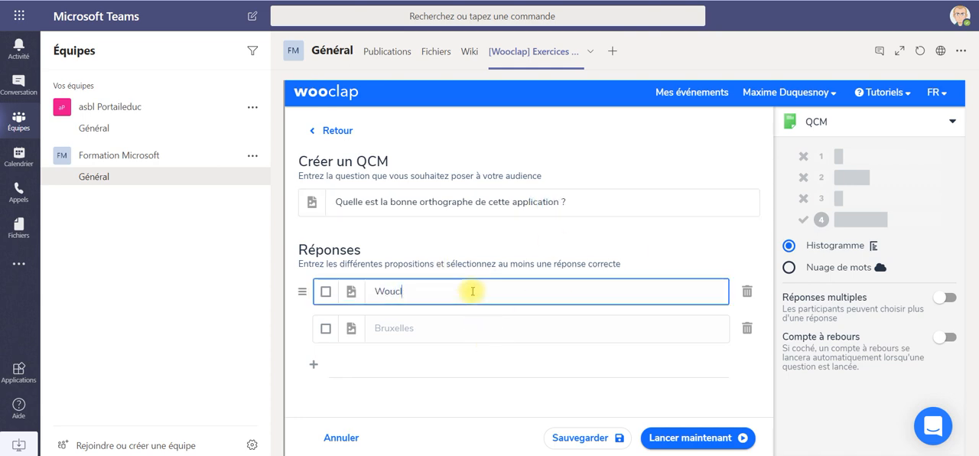
click(387, 334)
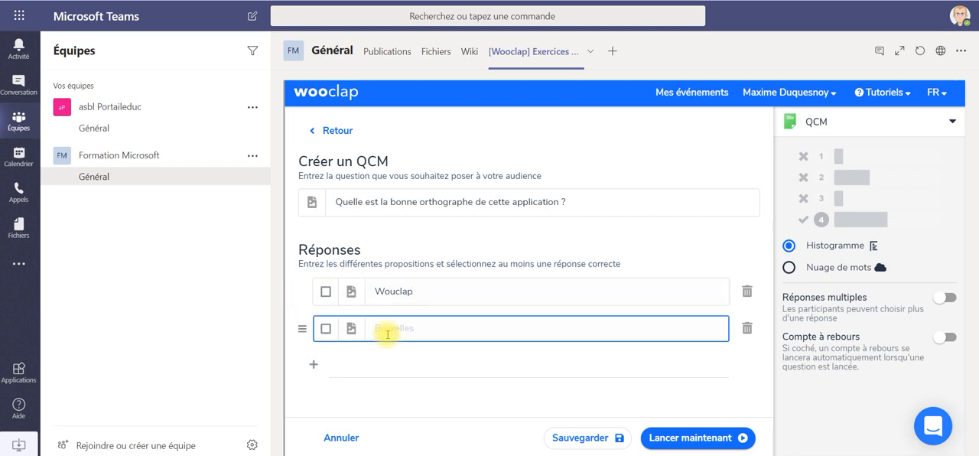
text(Wooclap)
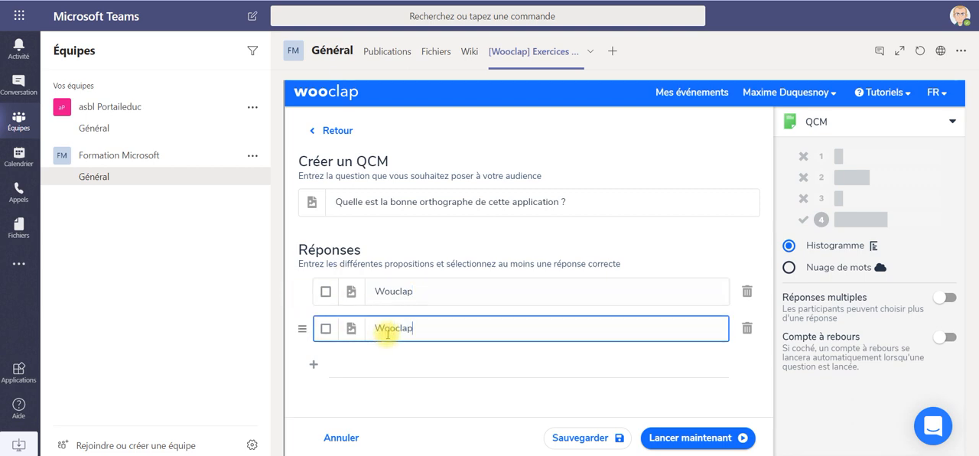
click(312, 363)
click(415, 372)
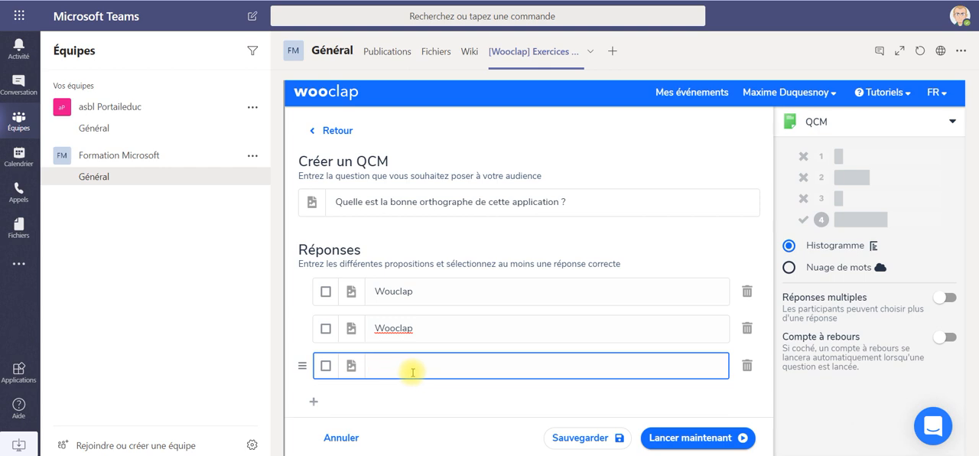
text(Woeclappe)
click(325, 328)
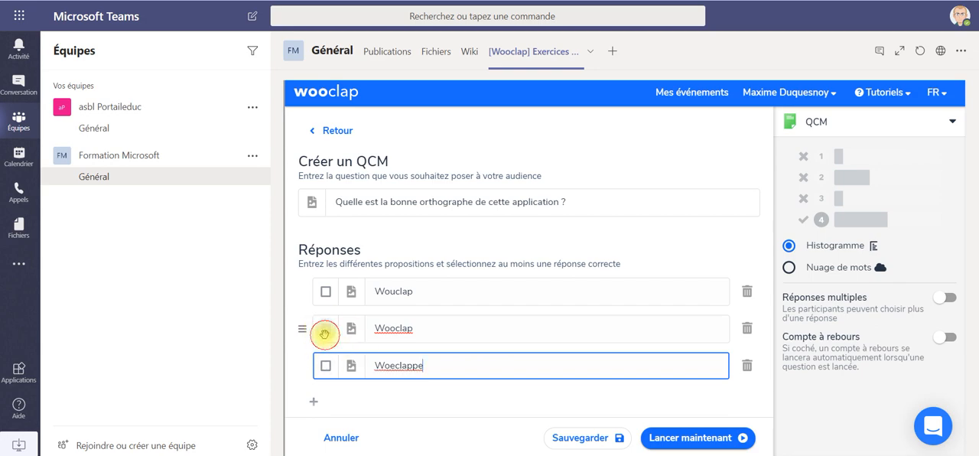
click(572, 439)
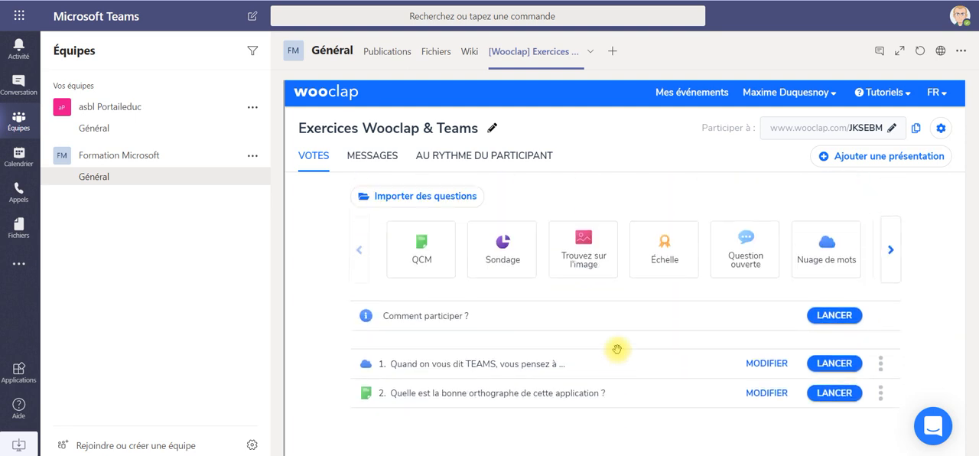
- Display the "Comment participer ?" instructions for the event, and return to its question list
click(844, 318)
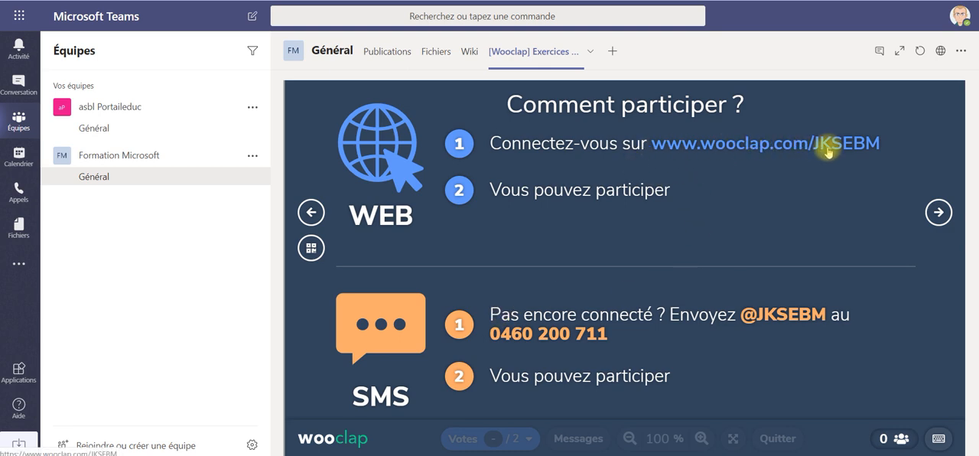
click(778, 438)
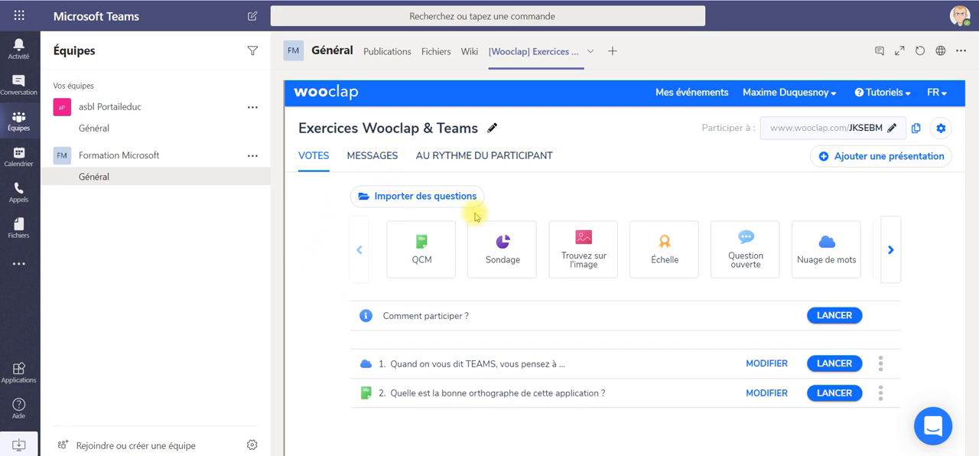
- Create a participant-paced questionnaire and import both questions from the event "Exercices Wooclap & Teams" into it
click(535, 156)
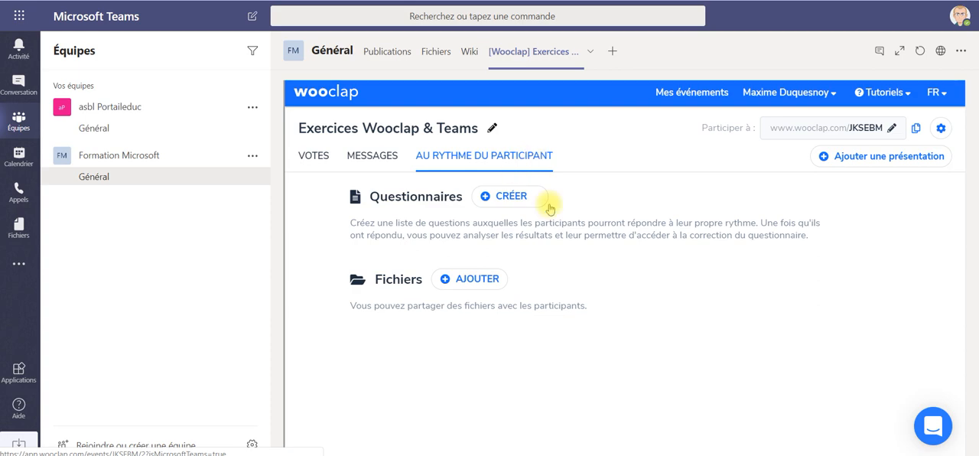
click(503, 202)
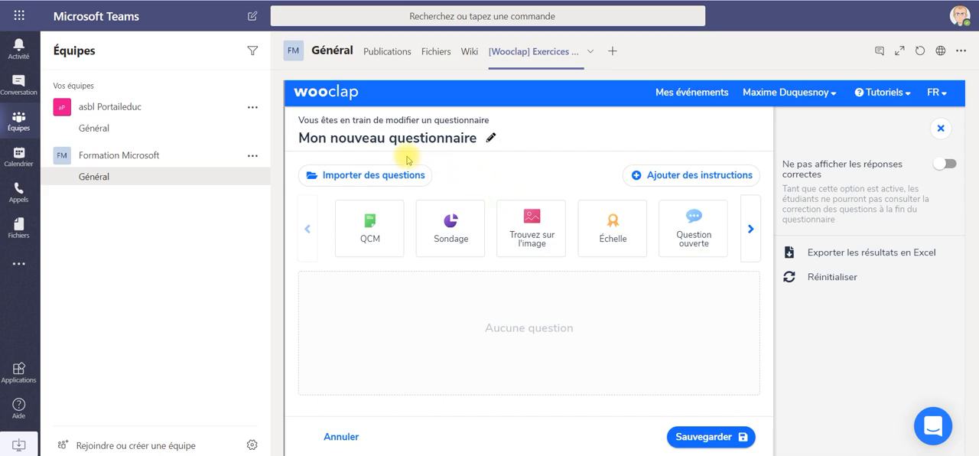
click(380, 187)
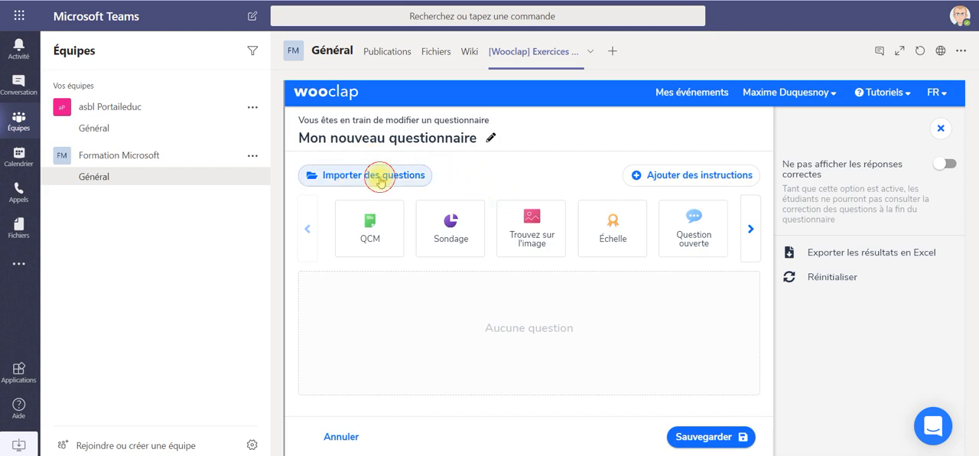
click(609, 277)
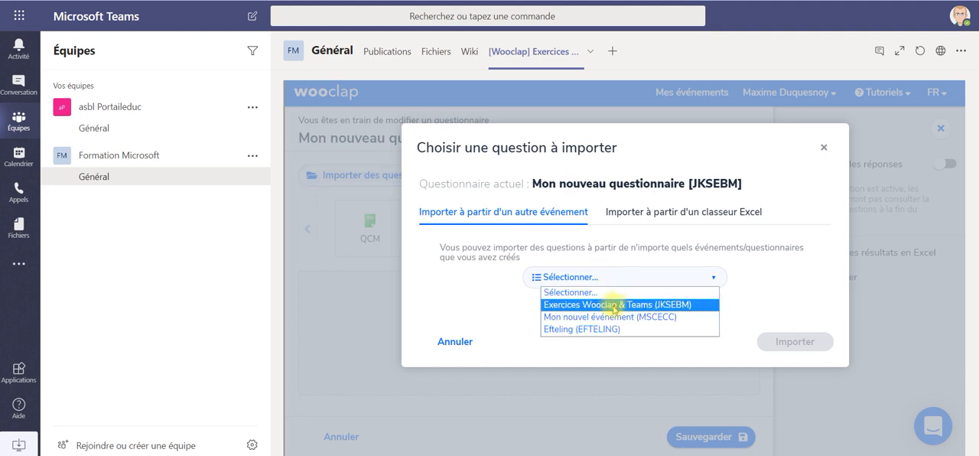
click(614, 306)
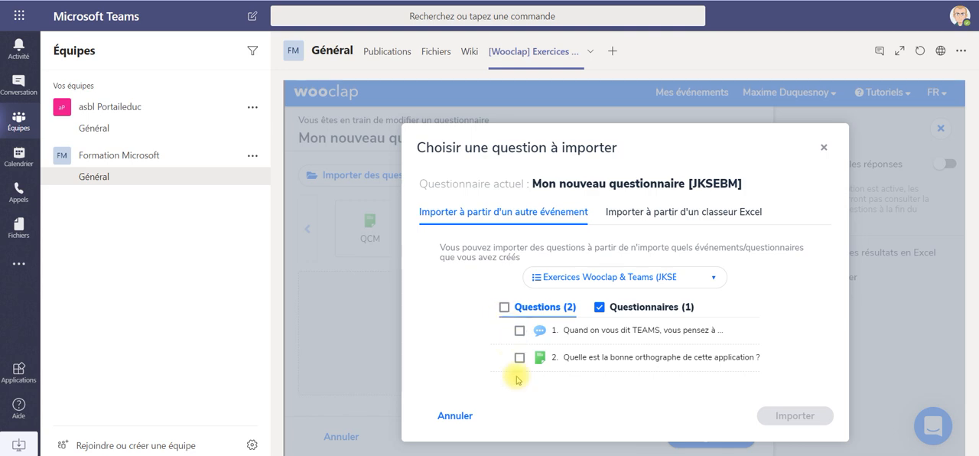
click(519, 330)
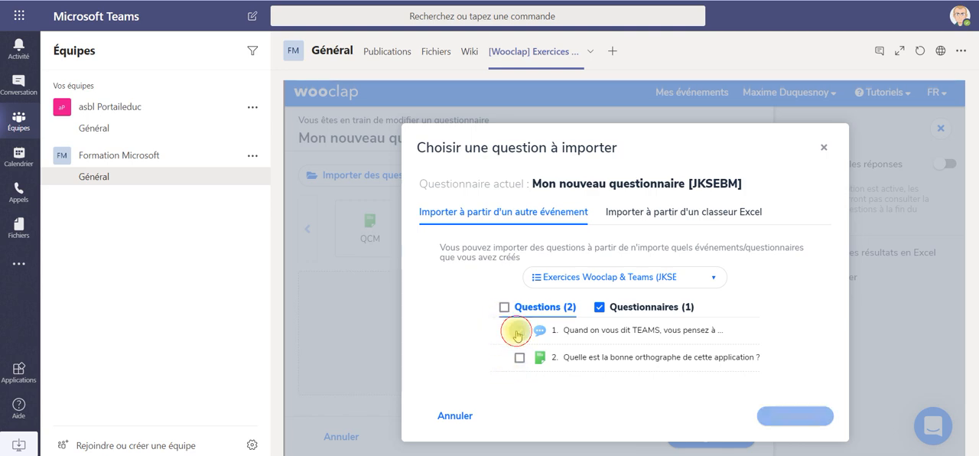
click(519, 358)
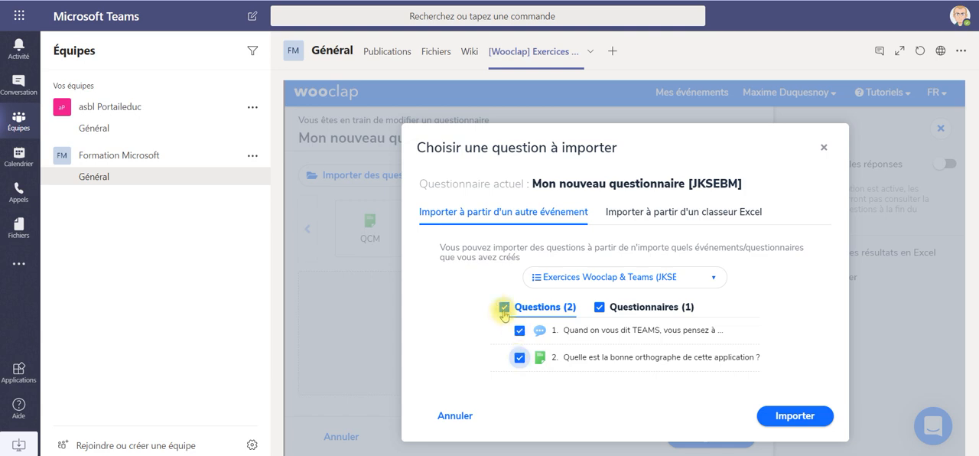
click(795, 417)
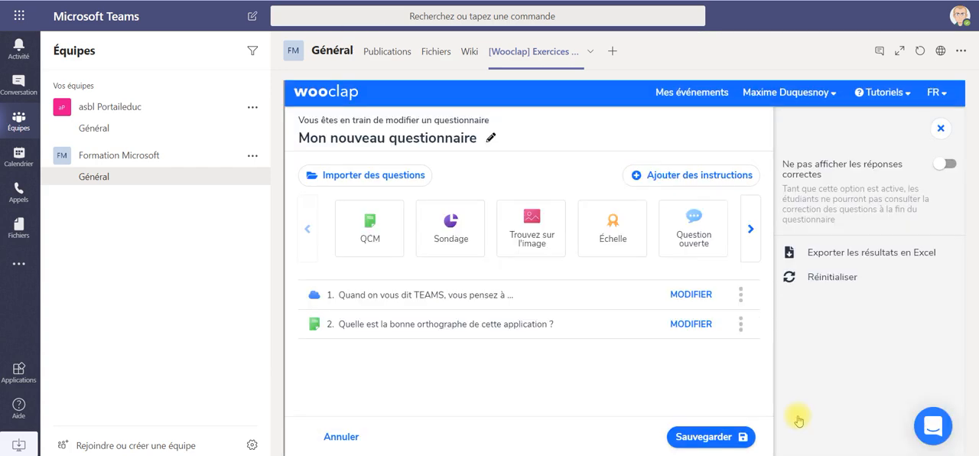
- Save the questionnaire under the name "Questionnaire Wooclap & Teams" and publish it immediately
click(696, 436)
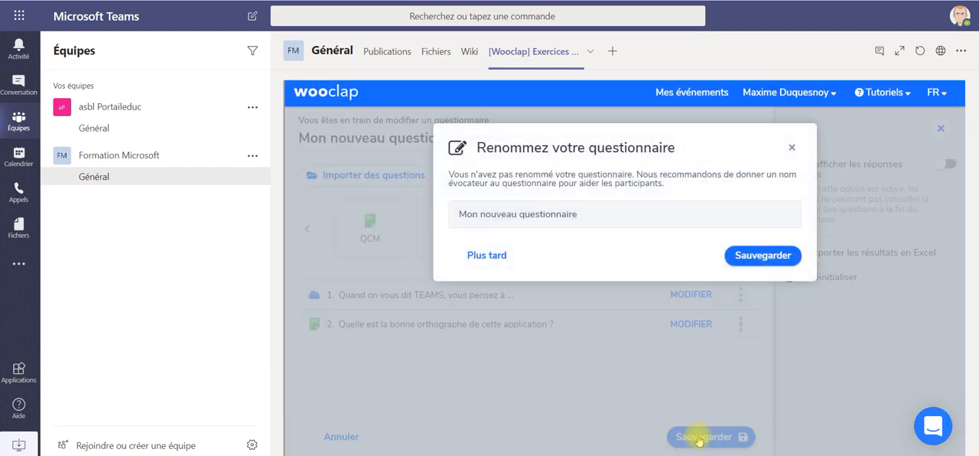
double_click(629, 214)
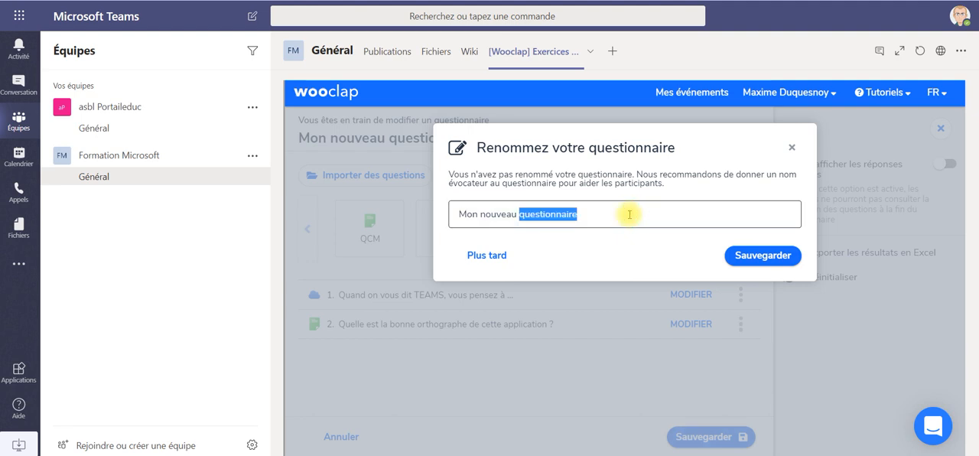
triple_click(520, 214)
drag(520, 214, 431, 215)
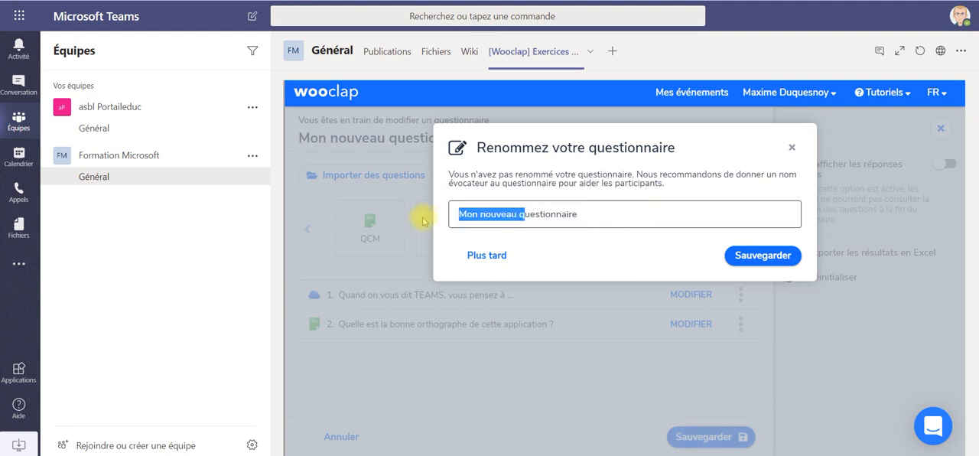
text(Q)
click(559, 216)
text(W)
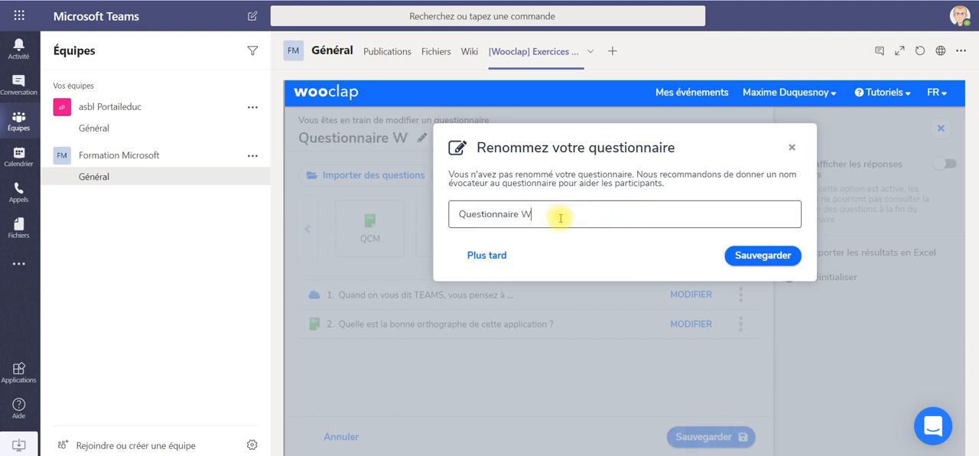
text(ooclap & Teams)
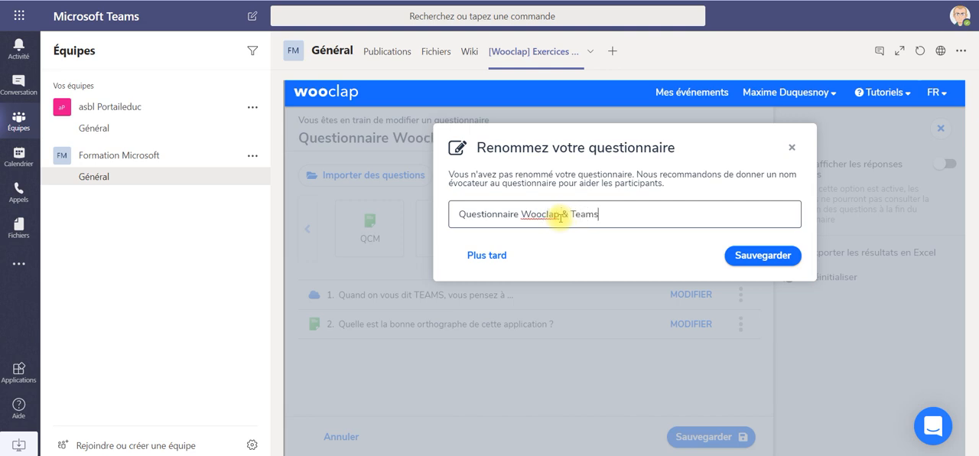
click(755, 255)
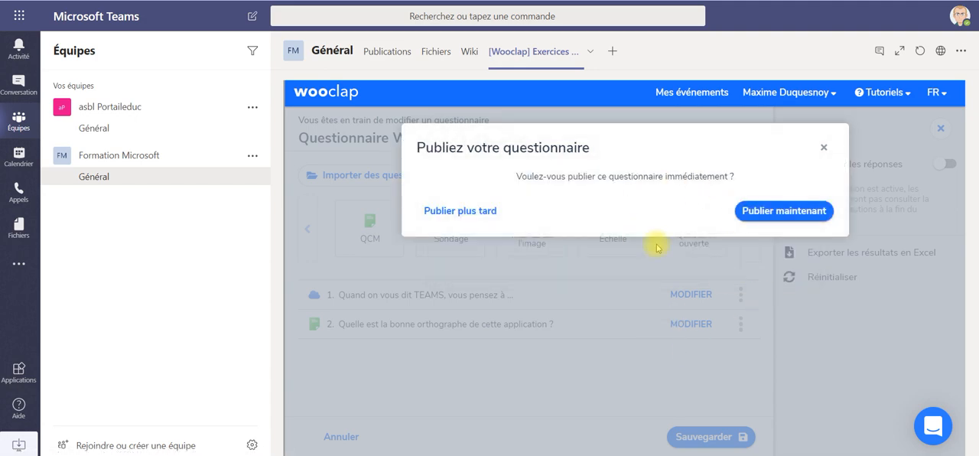
click(789, 218)
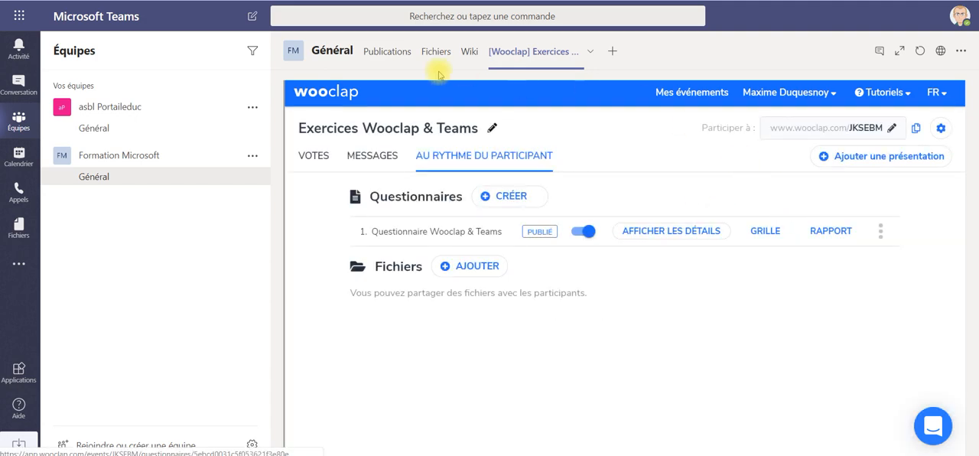
- Open the Wooclap event from its post in the channel's publications and launch the "Comment participer ?" instructions
click(377, 60)
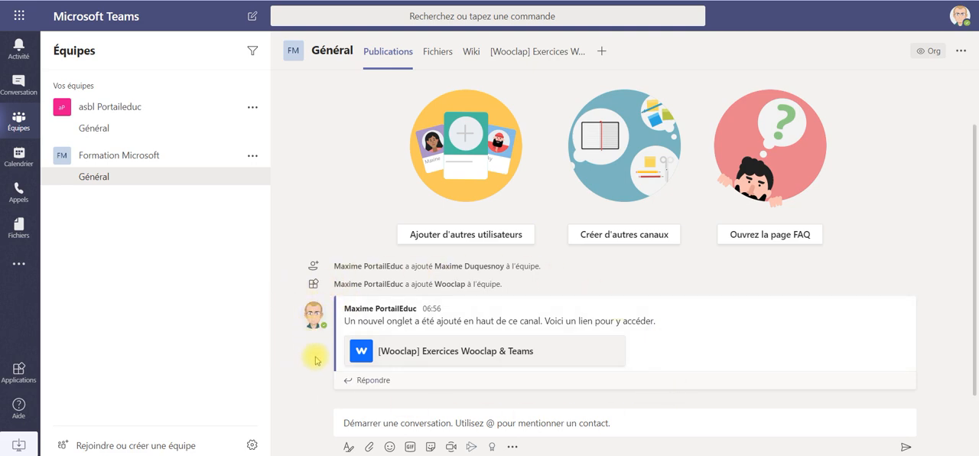
click(448, 355)
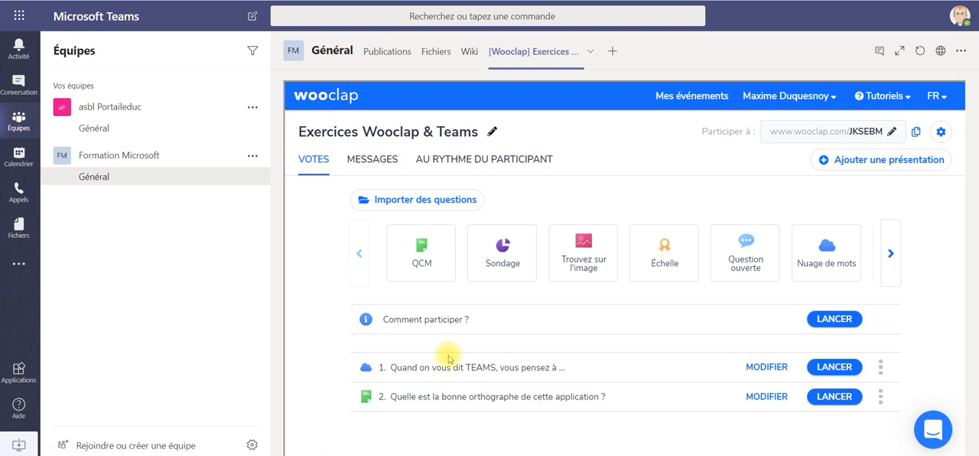
click(845, 322)
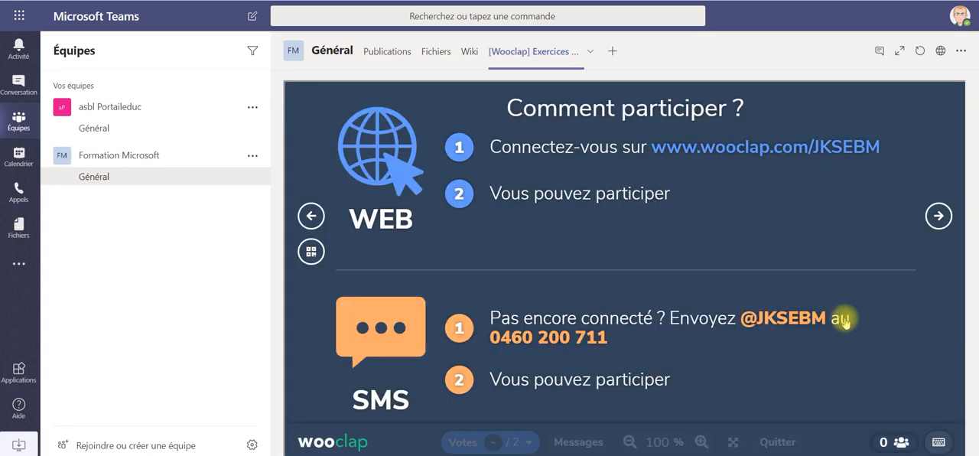